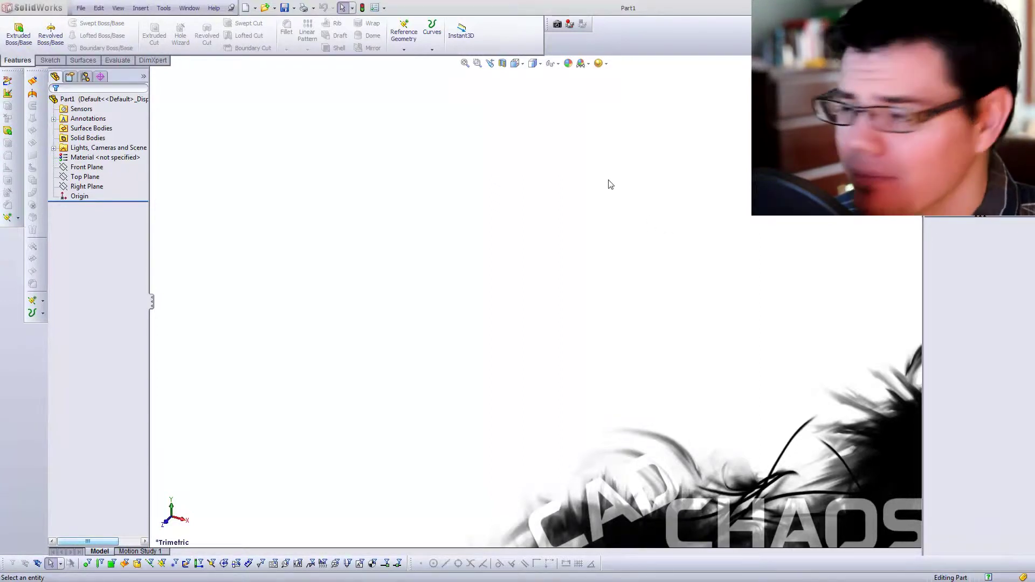
Select the Top Plane, switch to the Top view and start a line sketch on that plane
left_click(50, 60)
left_click(81, 177)
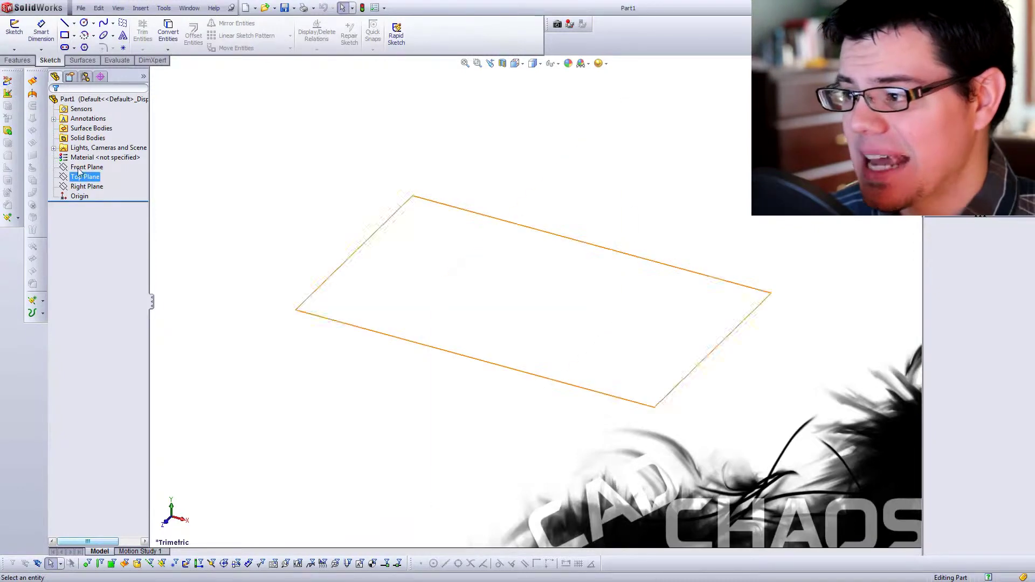
left_click(81, 168)
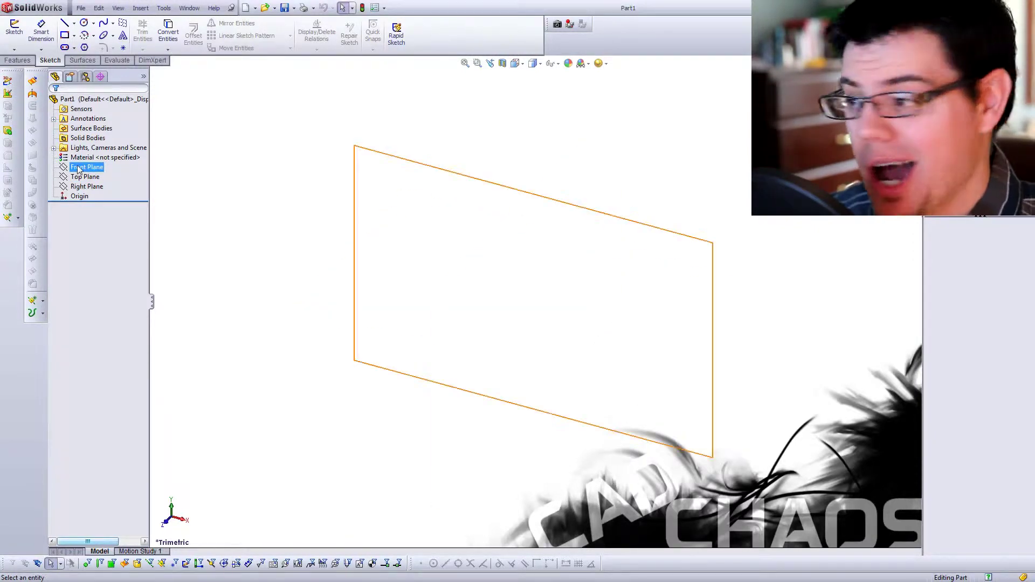
left_click(78, 176)
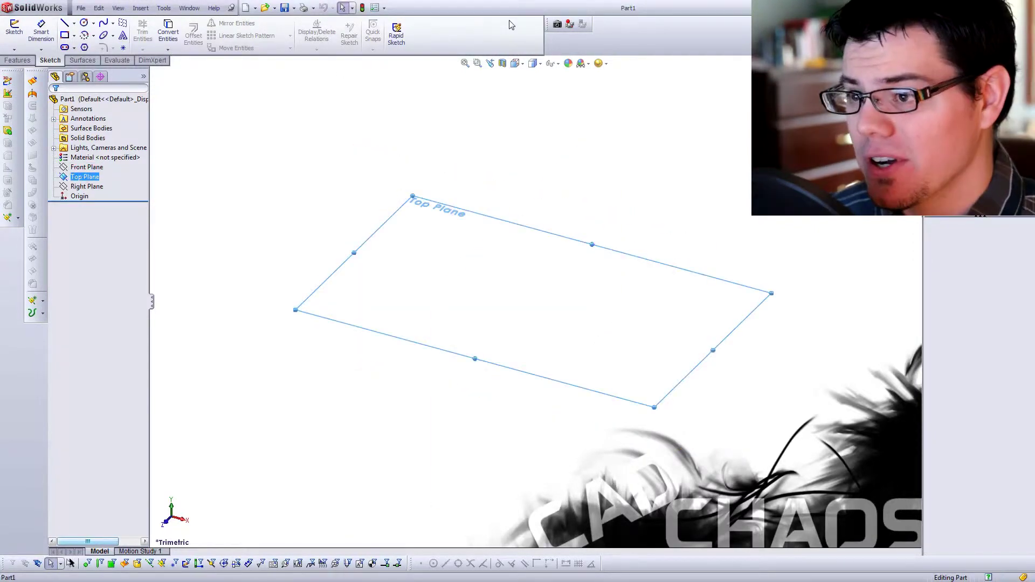
left_click(515, 63)
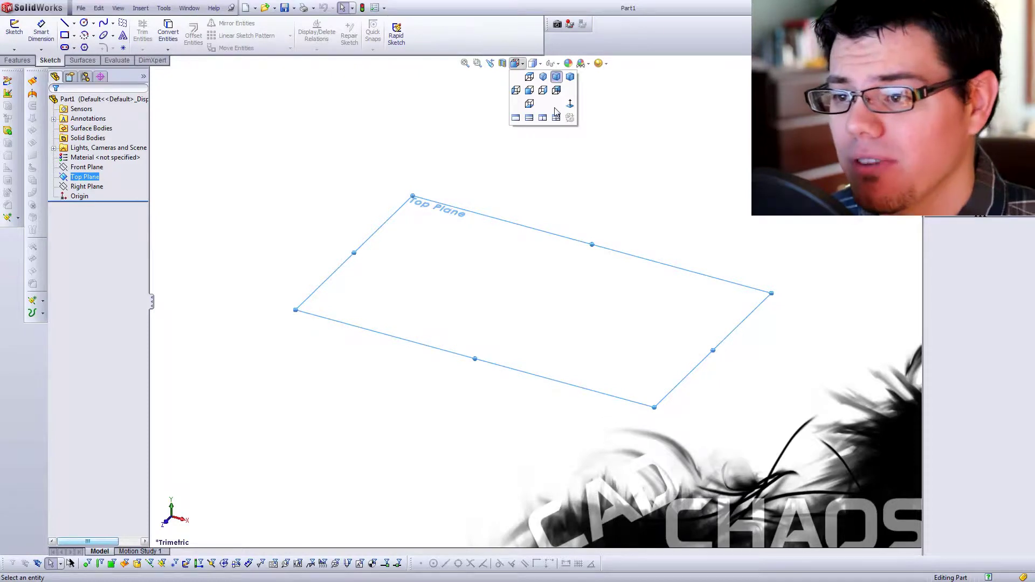
left_click(529, 90)
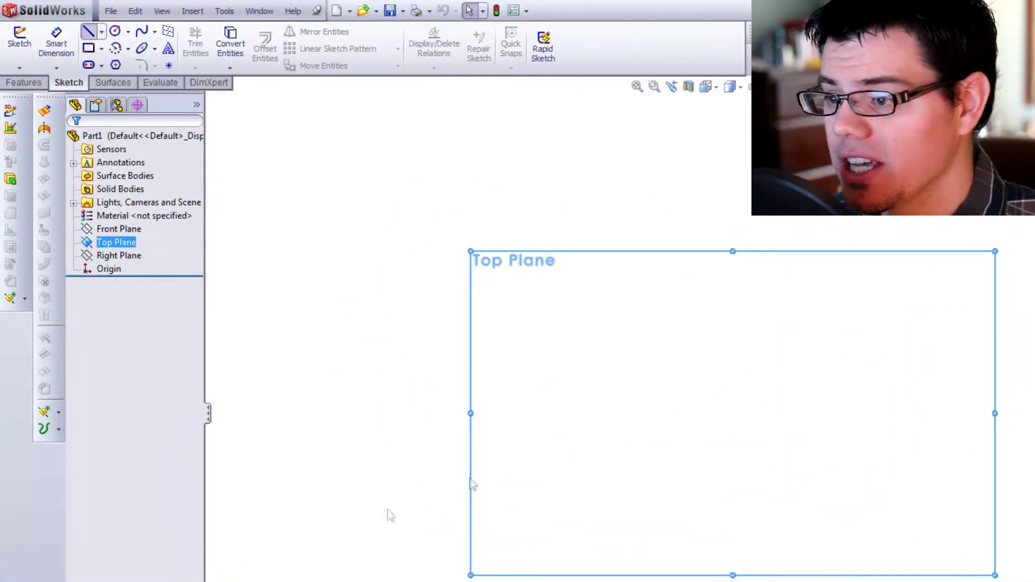
scroll(734, 407, "down", 2)
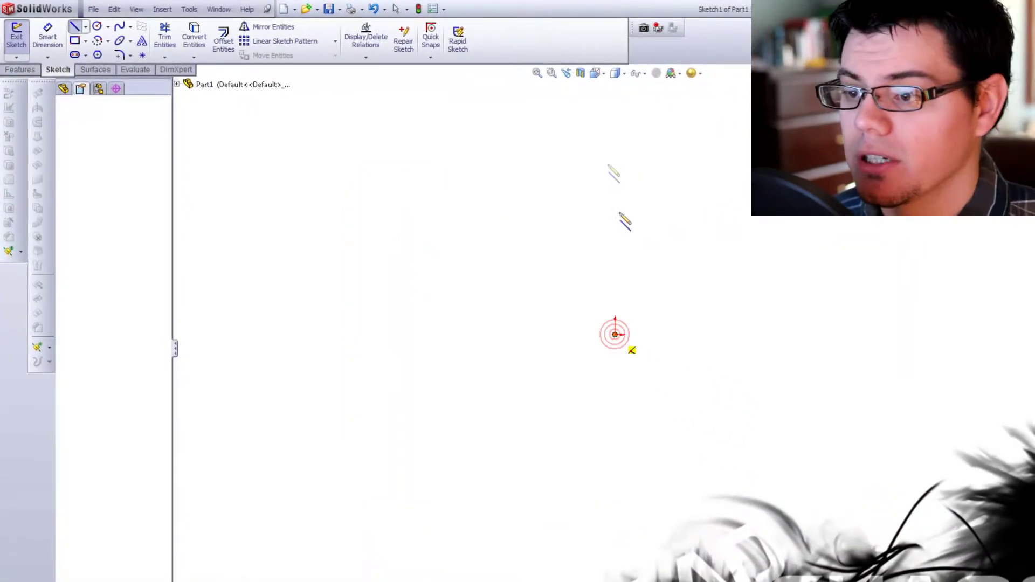
Draw a vertical line upward from the origin and dimension its length to 12 in
left_click(615, 334)
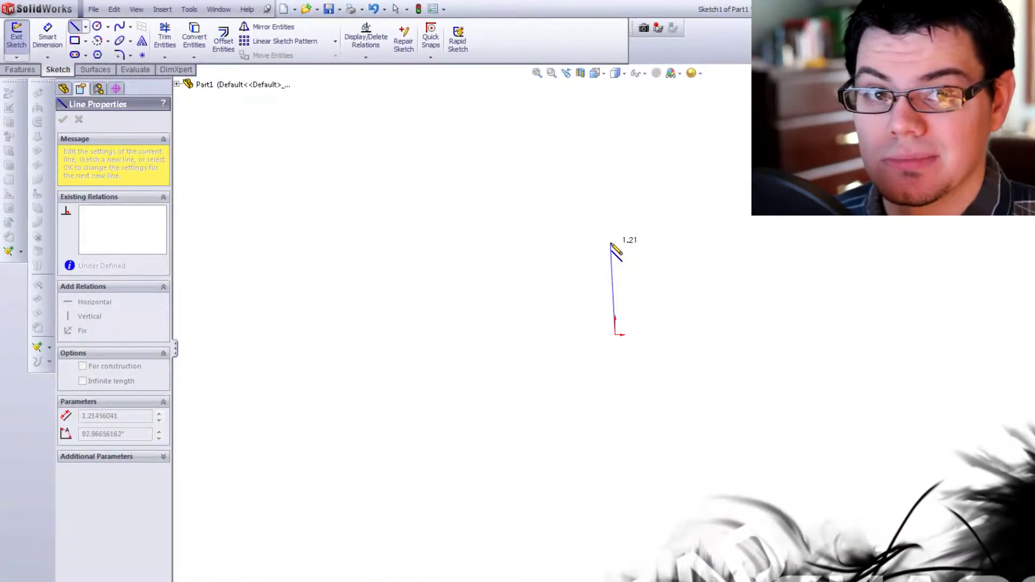
left_click(615, 246)
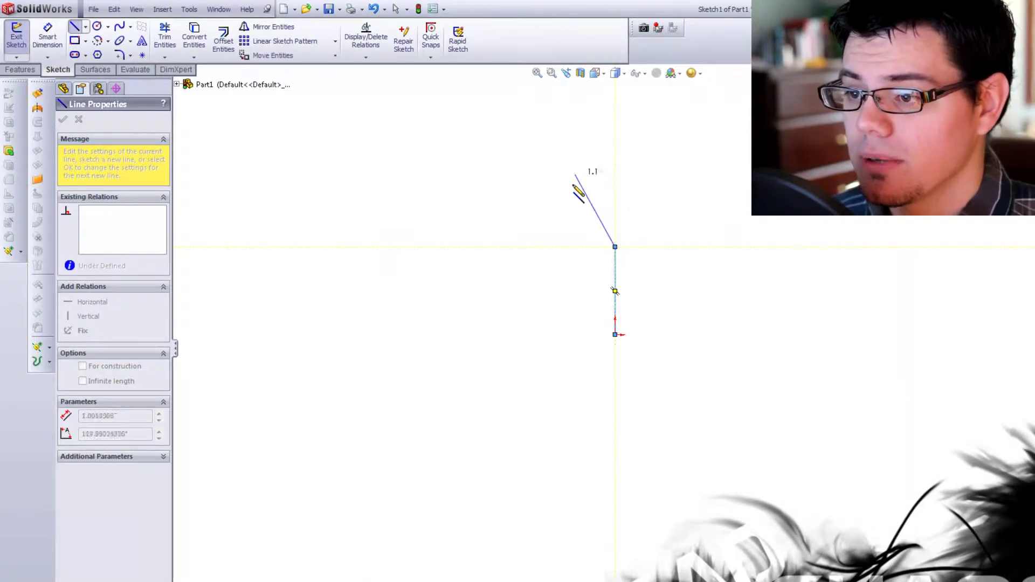
key("Escape")
key("Escape")
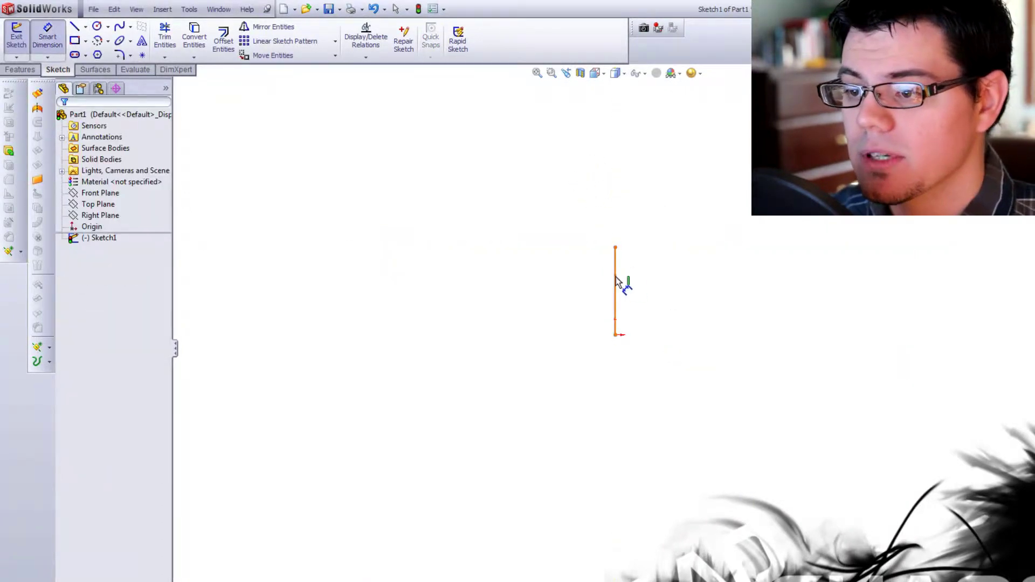
left_click(615, 282)
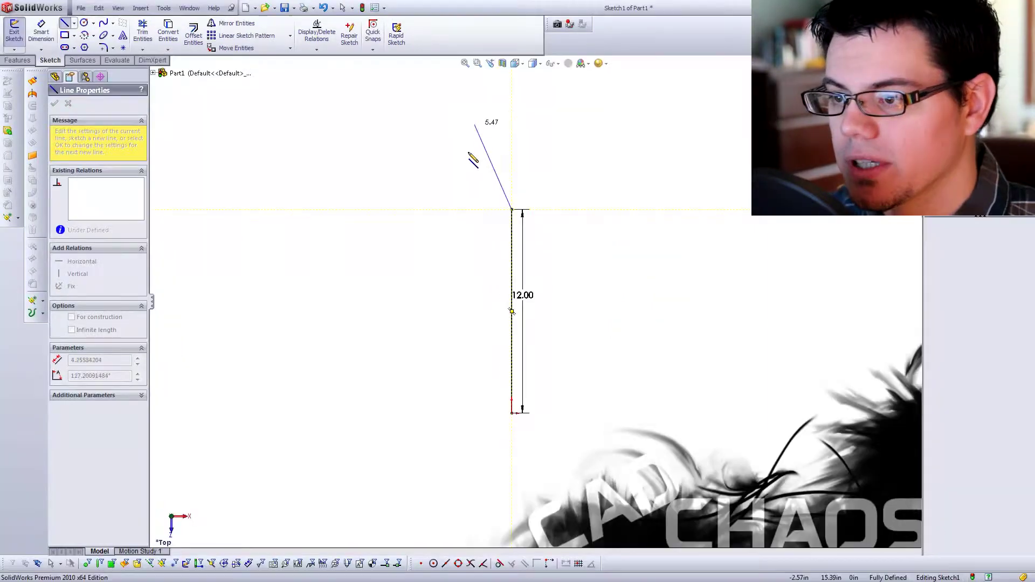
Draw an angled line about 4.26 in long, up and to the left from the upper end of the vertical line
left_click(468, 152)
key("Escape")
key("Escape")
Dimension the angled line's endpoints to 6 in vertically and 3 in horizontally
key("d")
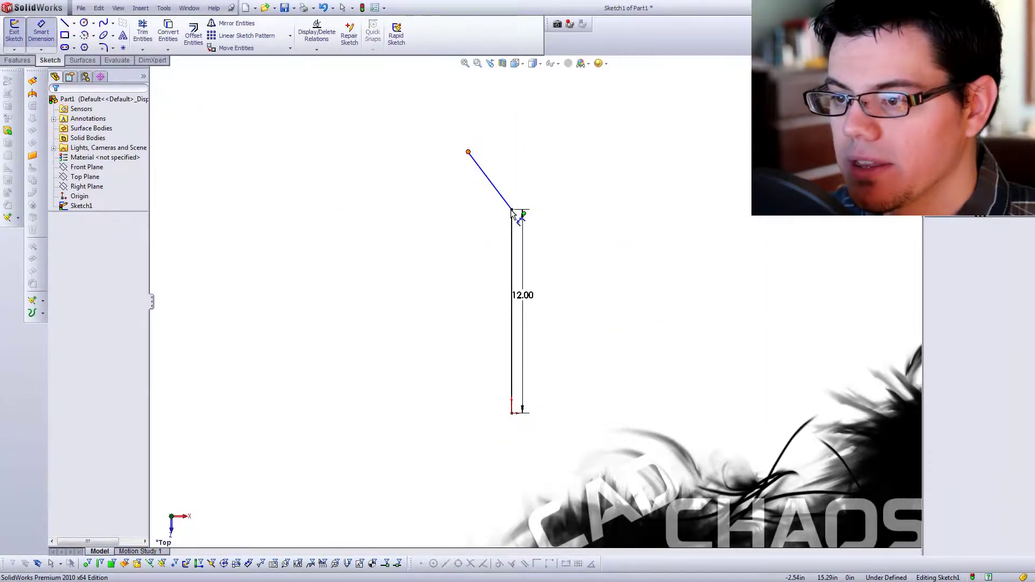
left_click(511, 210)
left_click(468, 152)
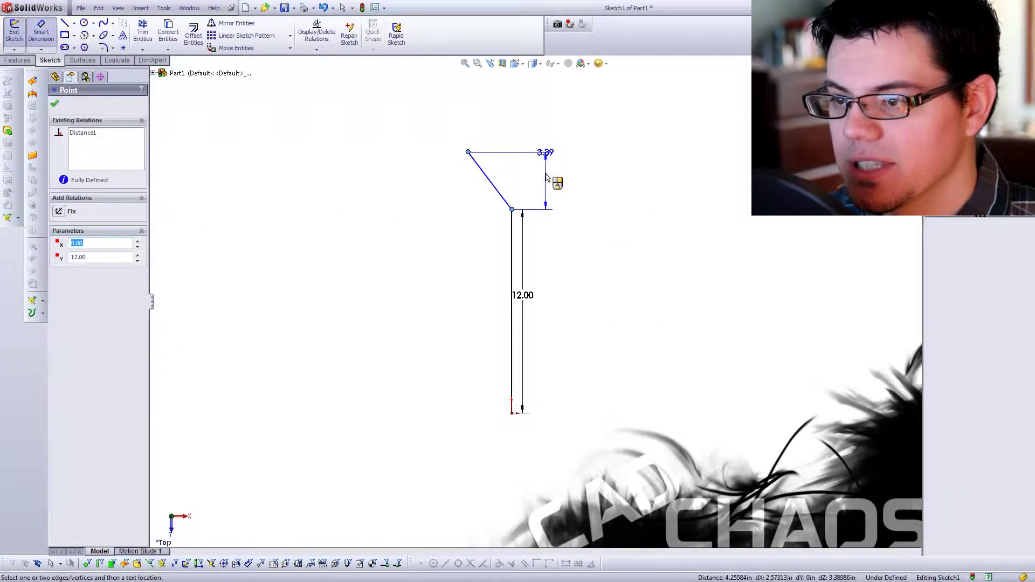
left_click(546, 177)
type("6.00in")
key("Return")
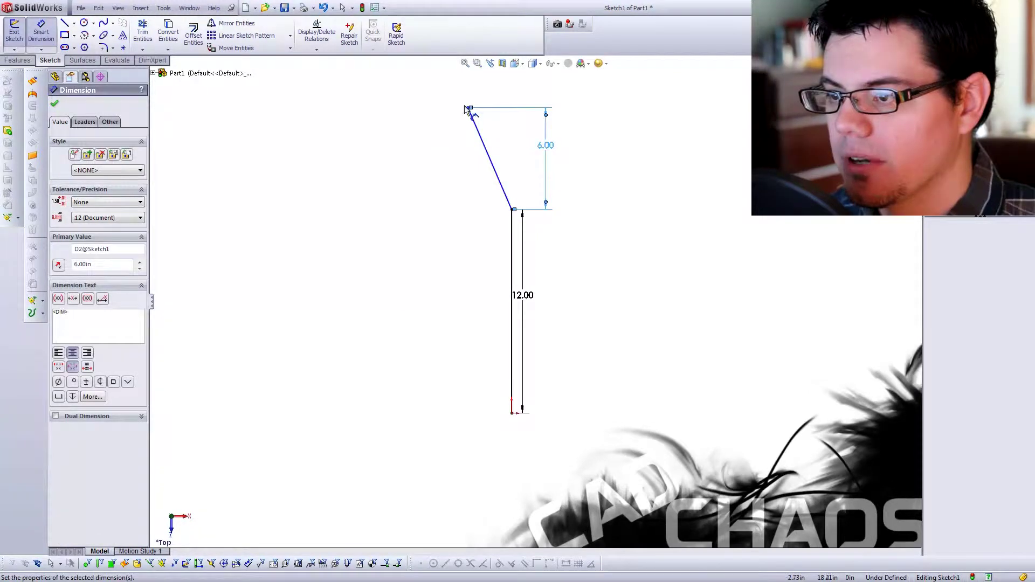
left_click(467, 109)
left_click(514, 210)
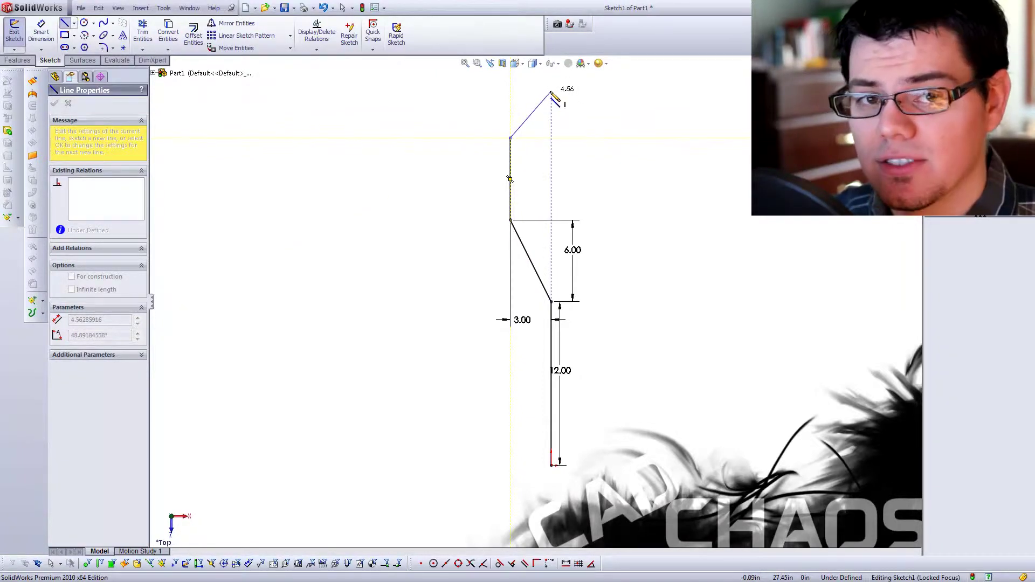
Continue the path with an angled line about 4.56 in long back in line with the origin, and a vertical line about 14.27 in long
left_click(551, 92)
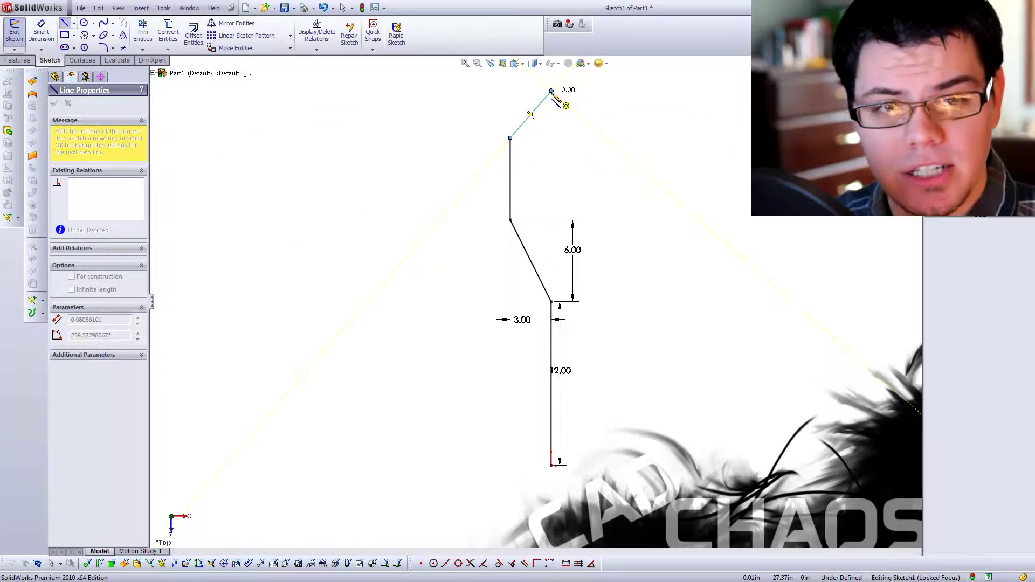
key("z")
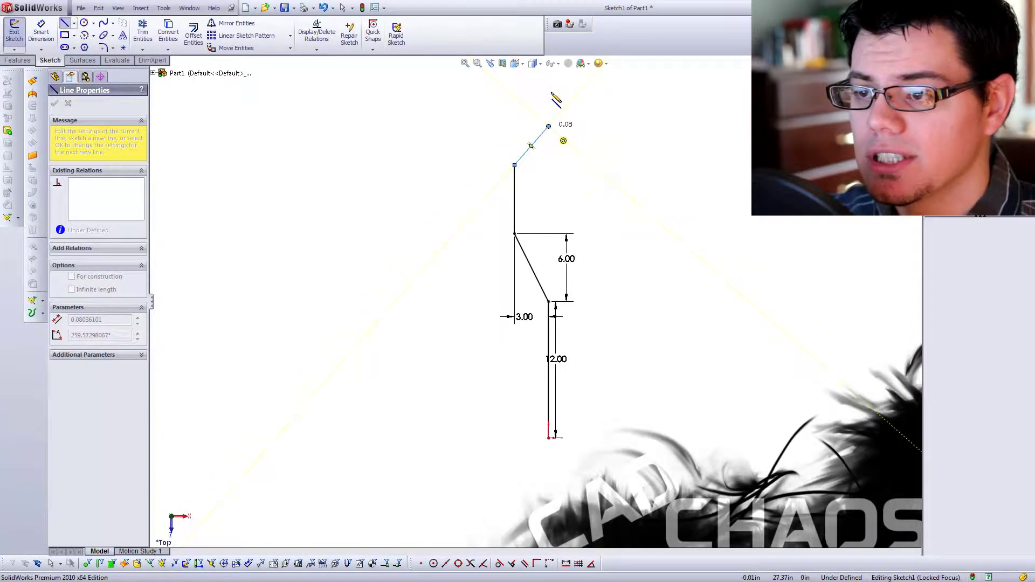
key("z")
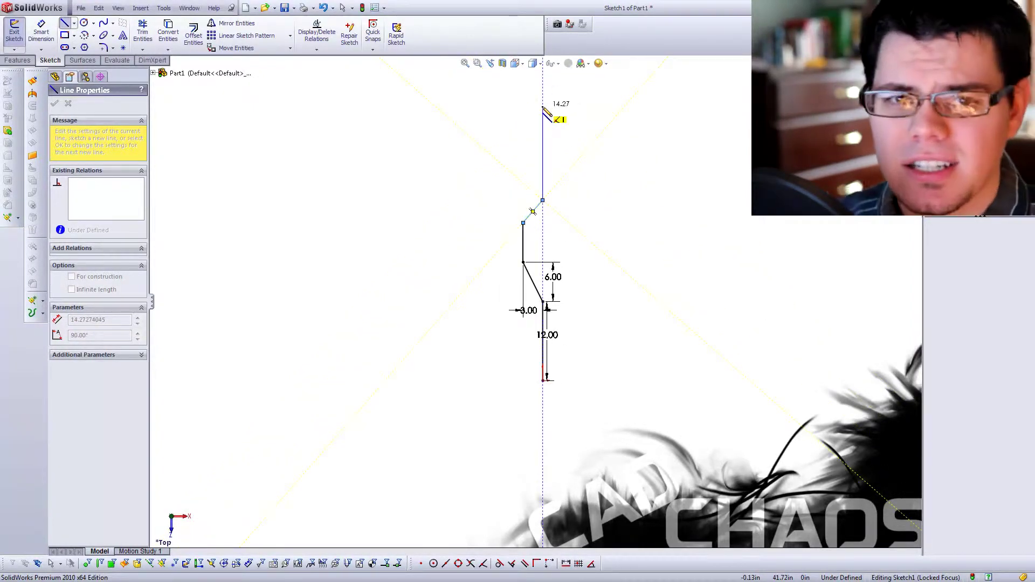
left_click(543, 107)
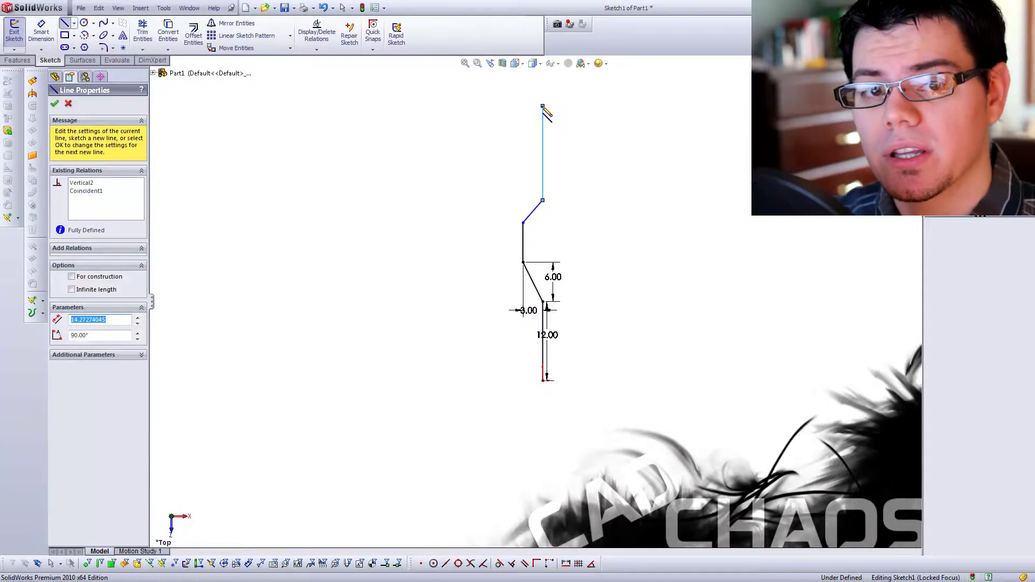
key("Escape")
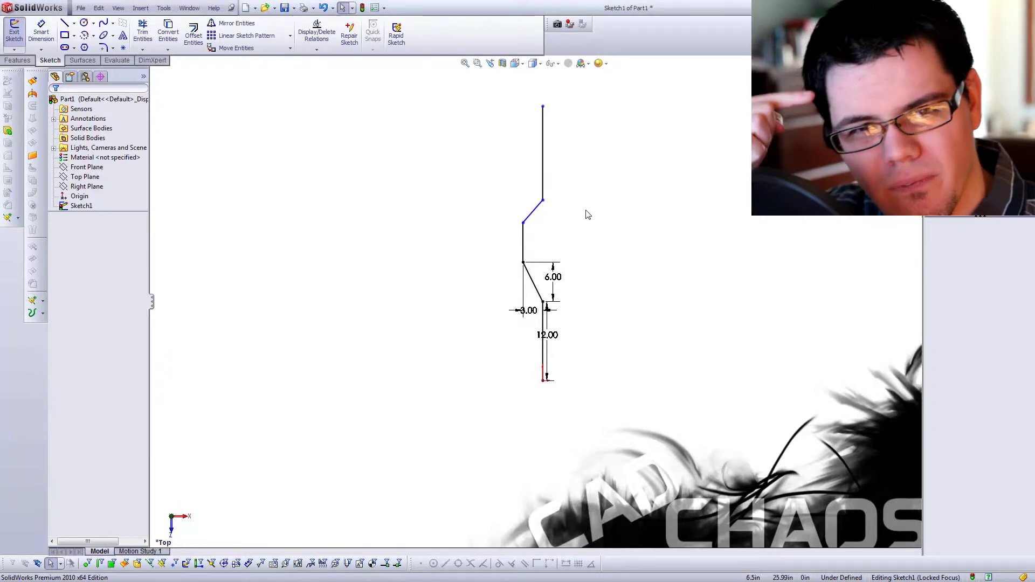
Dimension the heights of the remaining three path segments to 6, 3 and 12 in, and close the sketch
key("d")
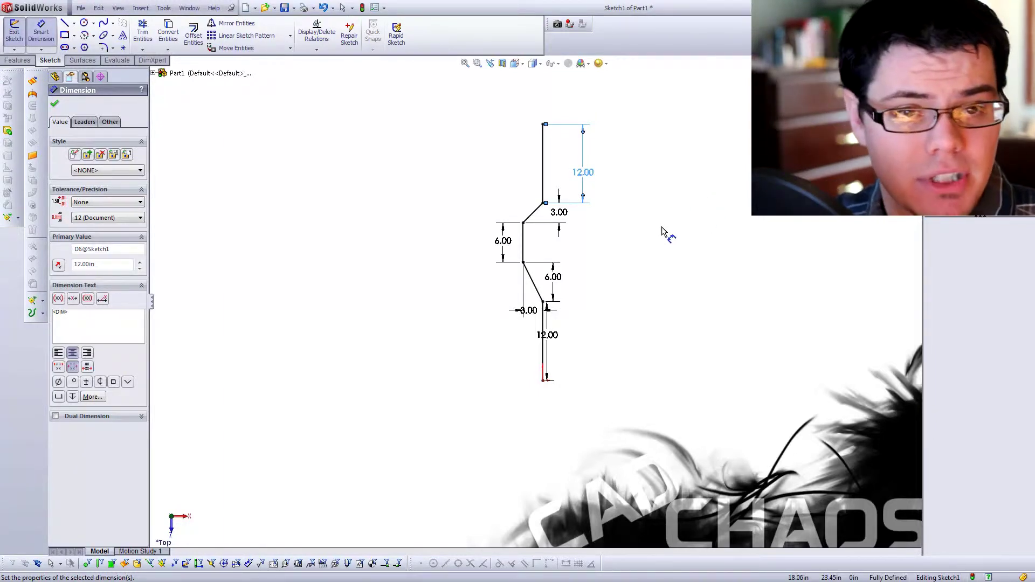
key("Escape")
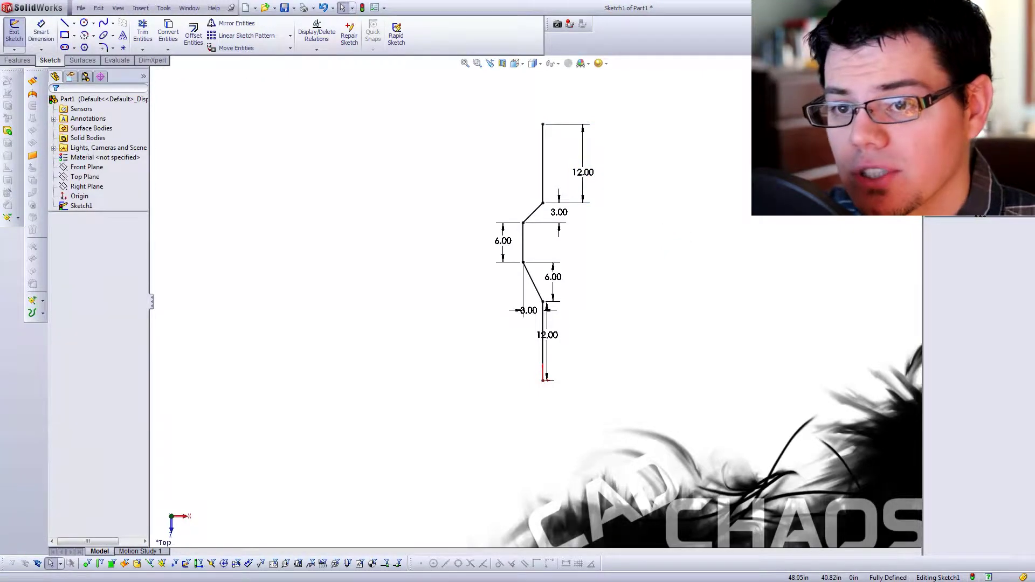
left_click(902, 70)
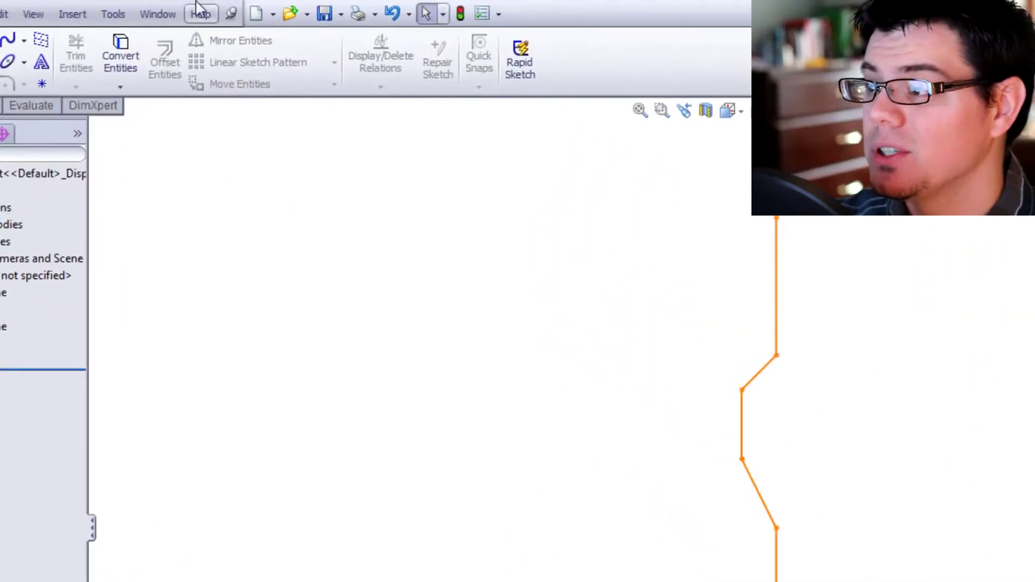
Create a reference plane perpendicular to the path's lowest line and coincident with its lower endpoint
left_click(88, 15)
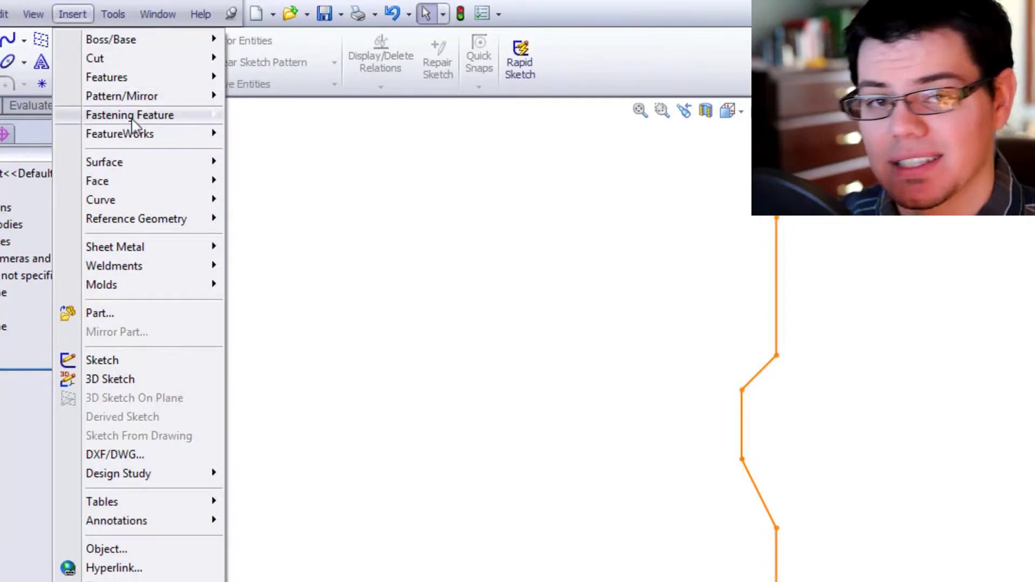
mouse_move(133, 124)
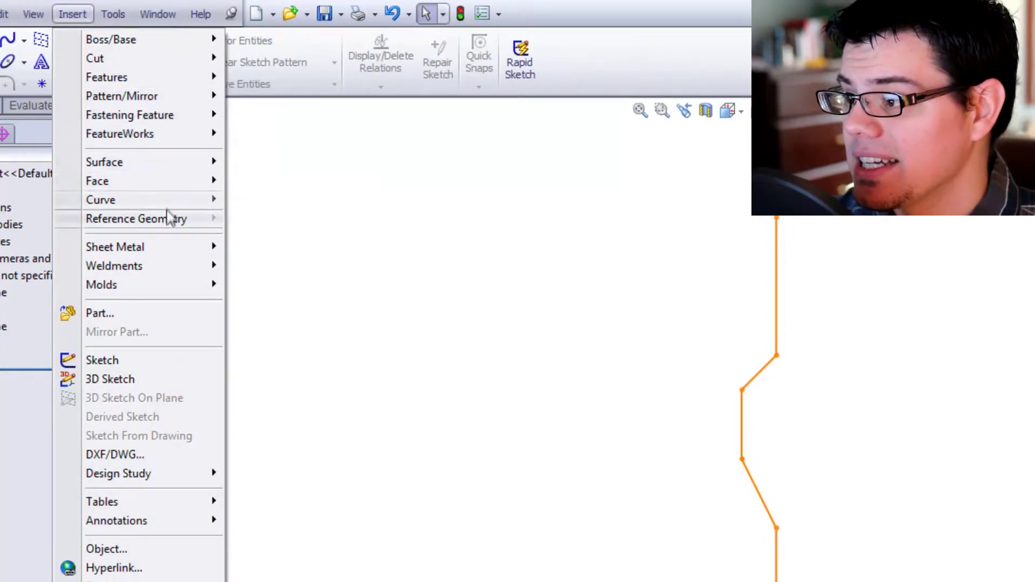
mouse_move(170, 218)
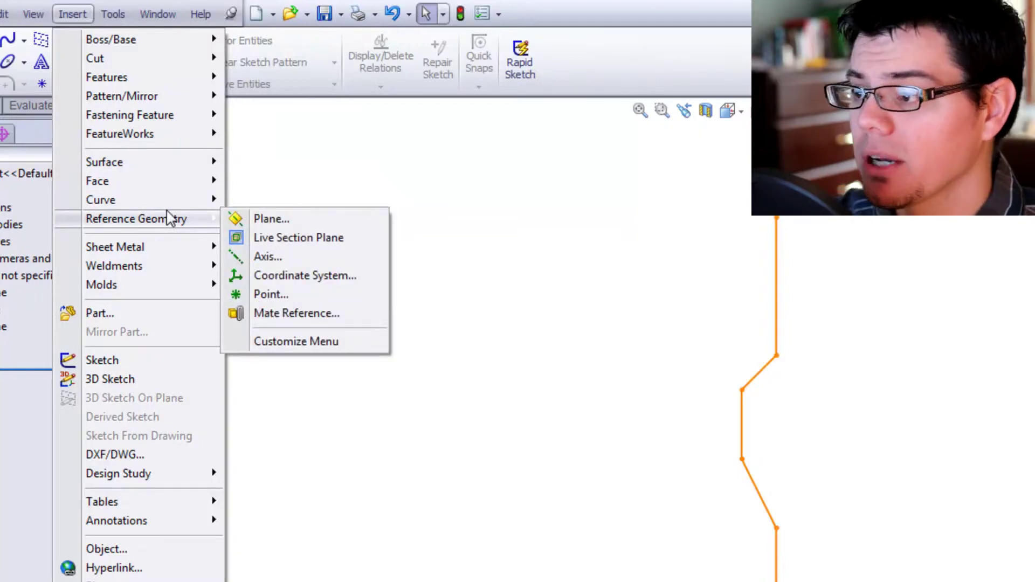
left_click(234, 220)
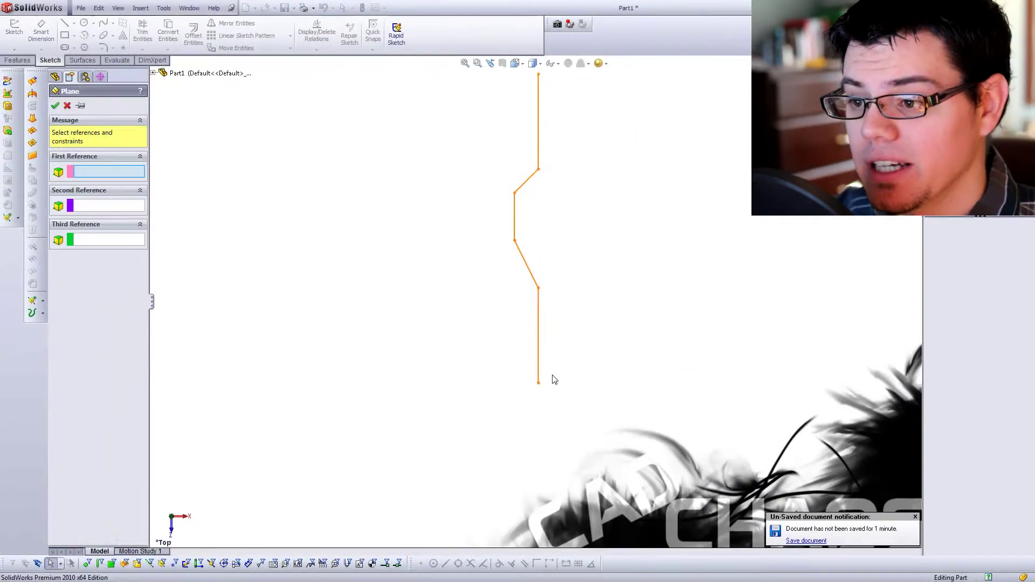
scroll(607, 441, "down", 3)
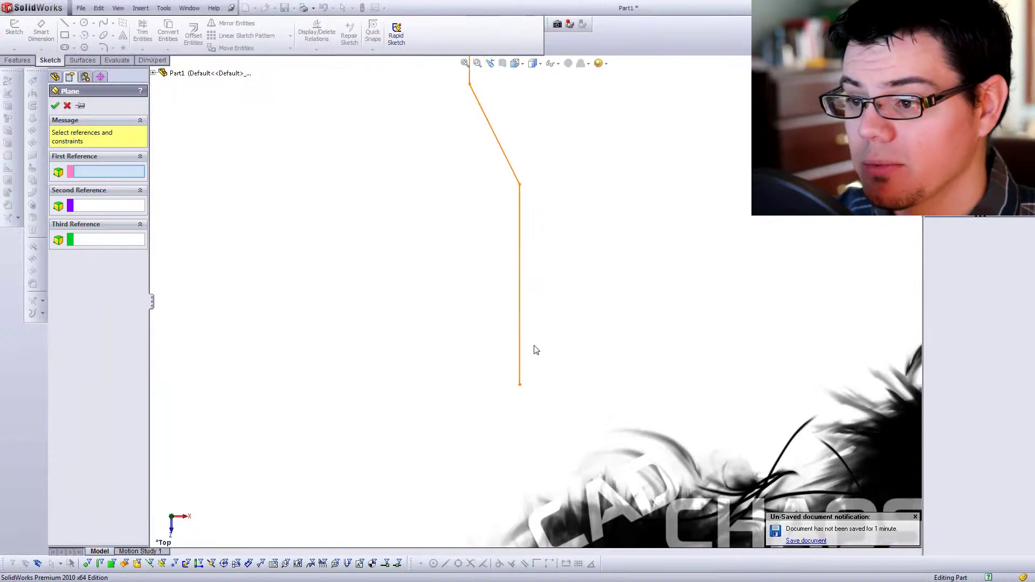
left_click(519, 350)
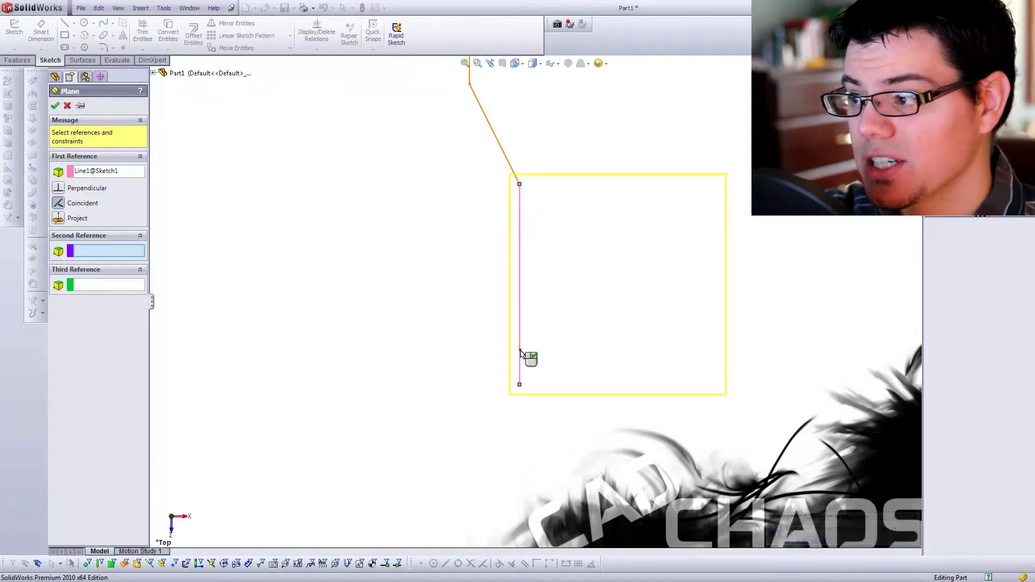
left_click(519, 384)
middle_click_drag(515, 370, 507, 222)
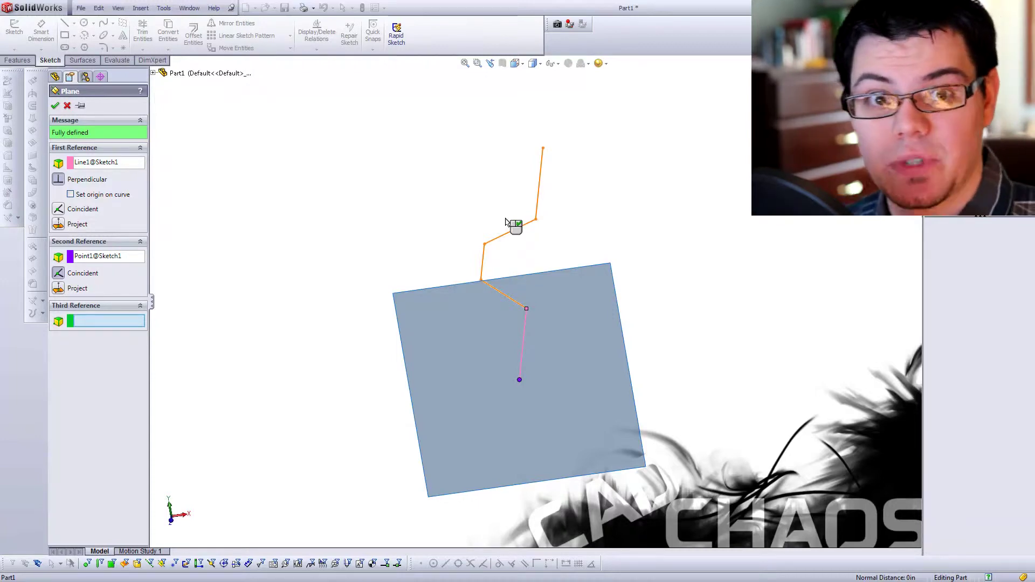
right_click(506, 222)
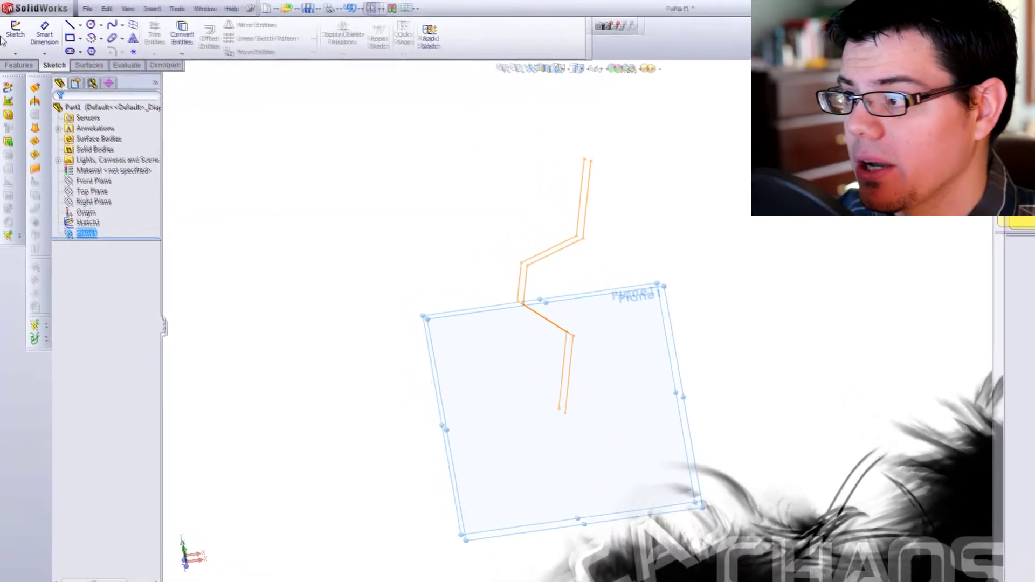
Start a sketch on the new reference plane and draw a center rectangle centred on the origin
left_click(18, 42)
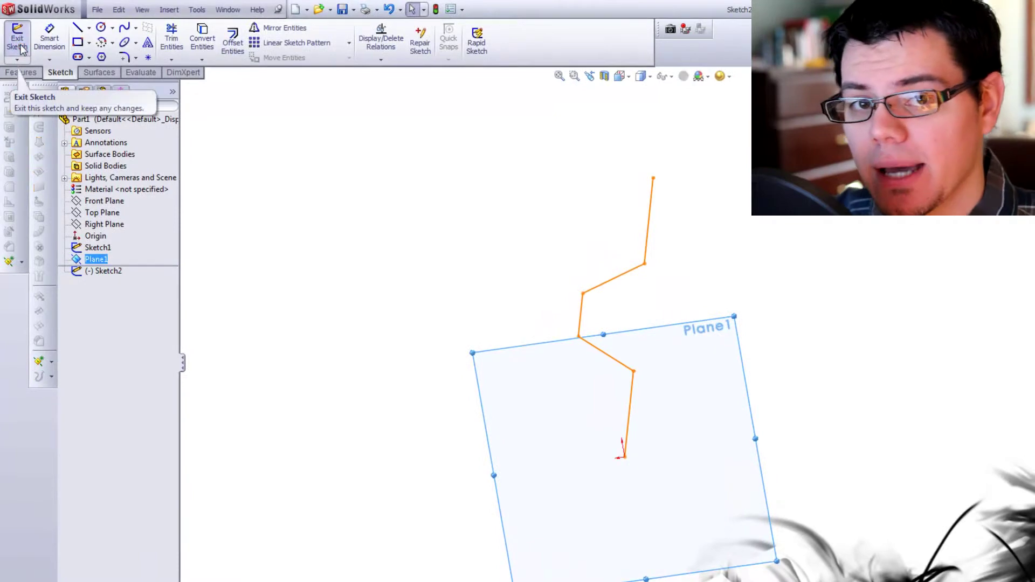
left_click(89, 44)
left_click(83, 70)
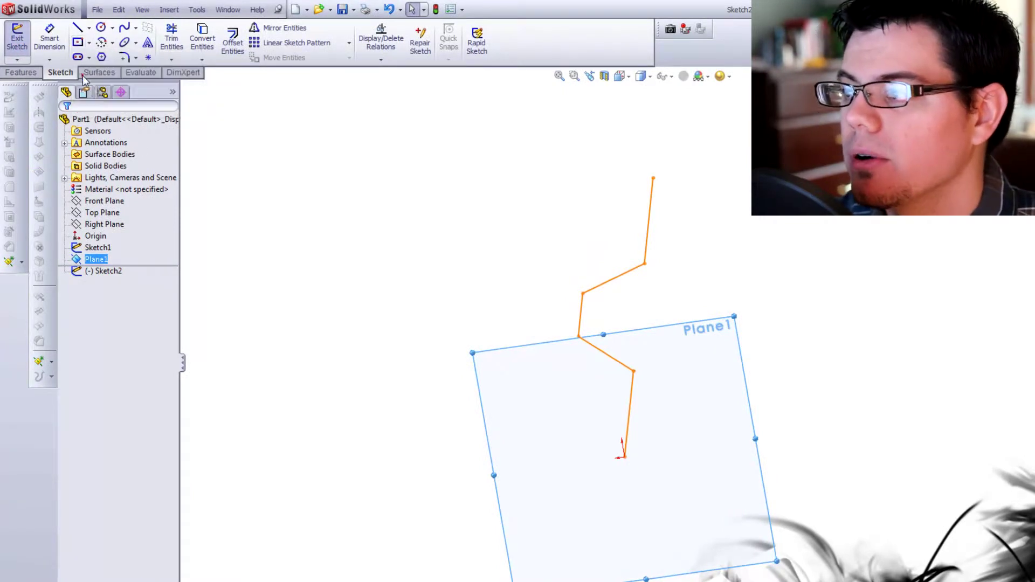
left_click(624, 457)
left_click(689, 402)
key("Escape")
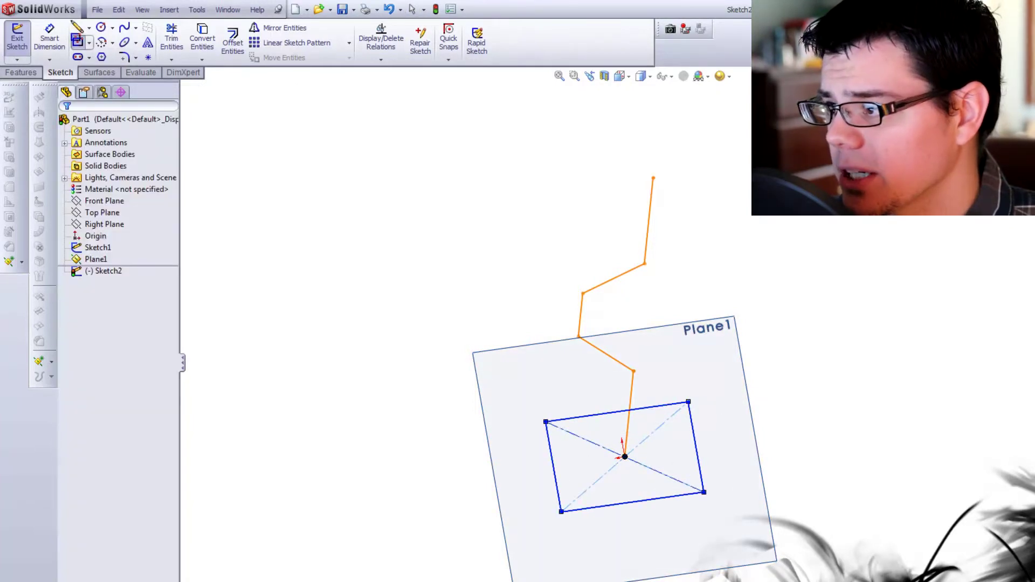
Draw a V-shaped notch from the rectangle's upper edge with two lines, the second perpendicular to the first and about 1.35 in long
left_click(78, 30)
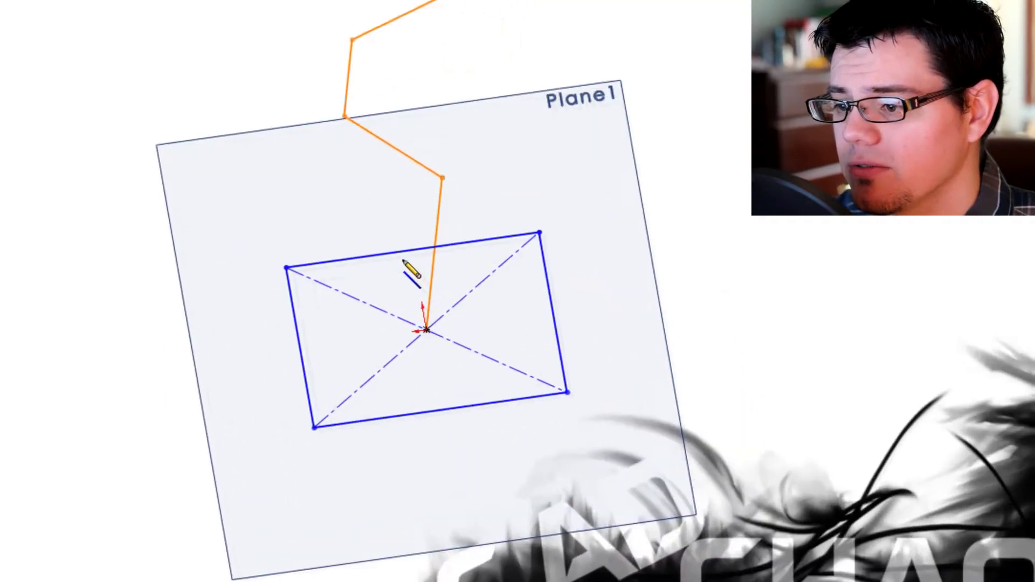
left_click(354, 229)
left_click(412, 271)
left_click(454, 218)
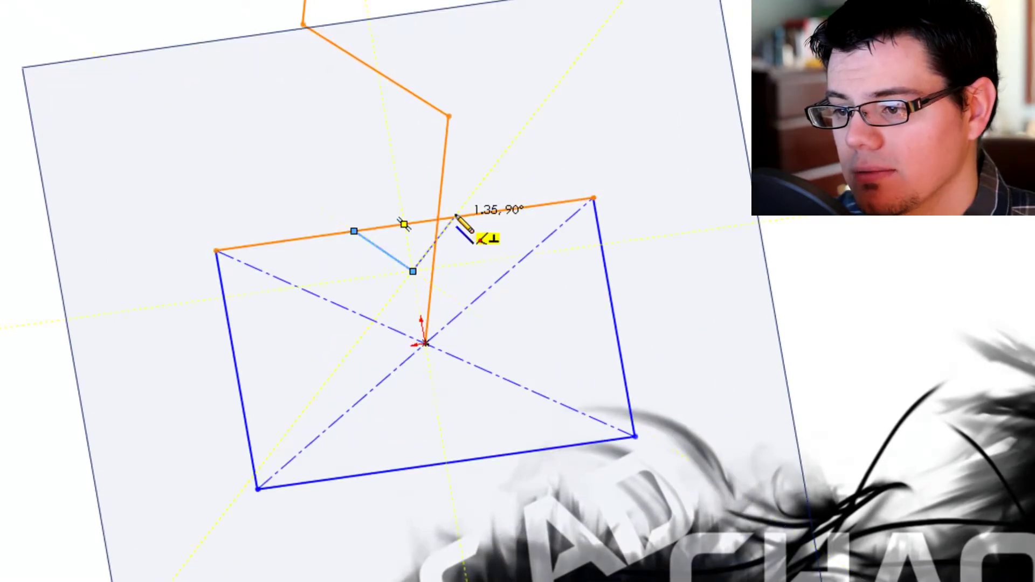
Dimension the notch vertex 1 in above the origin, and join the two points with a centerline
type("1")
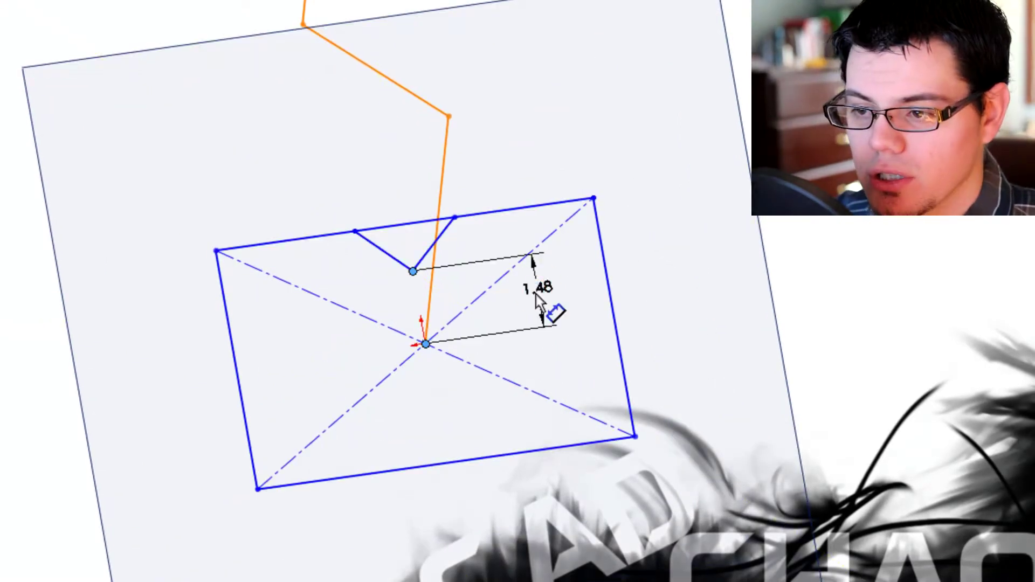
key("Return")
left_click(418, 293)
left_click(425, 344)
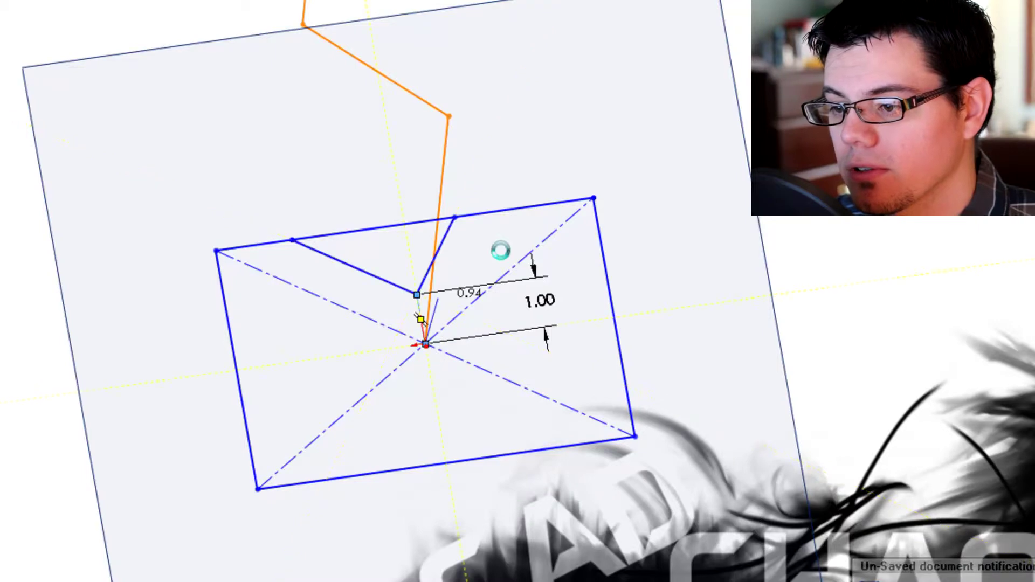
key("Escape")
Dimension the rectangle 7 by 4 in and the notch line's angle 135°, and trim the upper edge across the notch before closing the sketch
right_click_drag(670, 159, 670, 158)
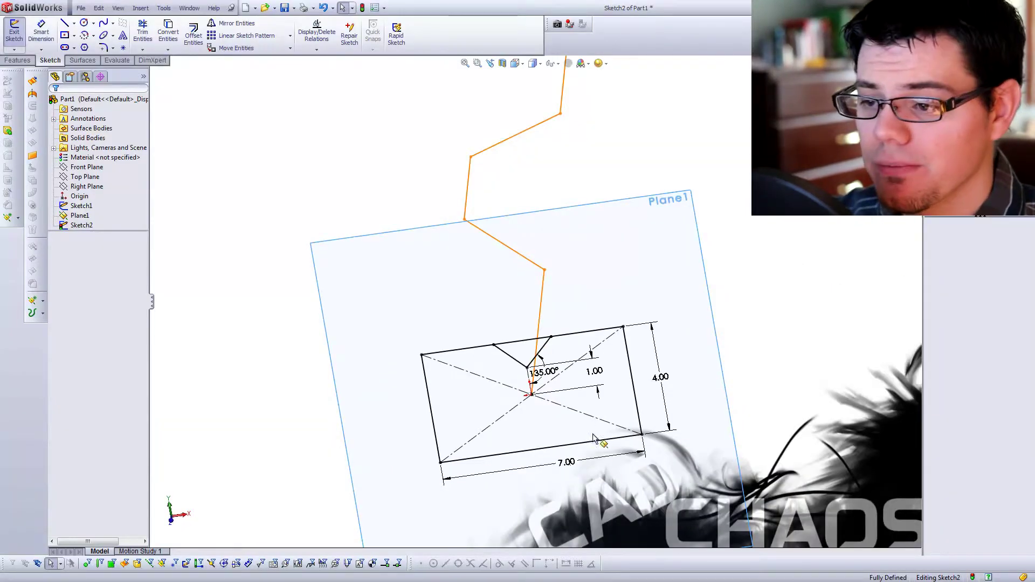
left_click(142, 32)
left_click(512, 341)
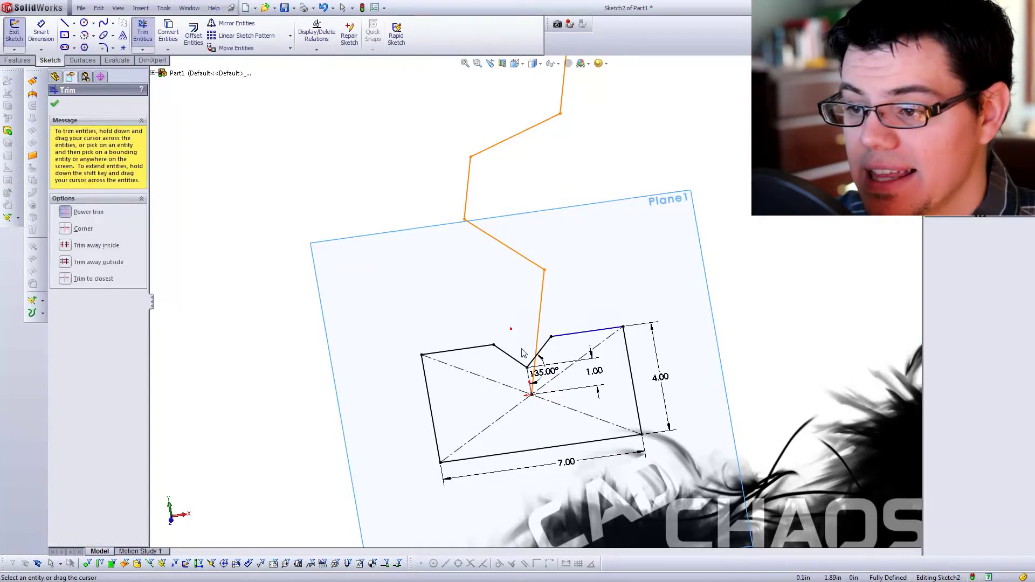
key("Escape")
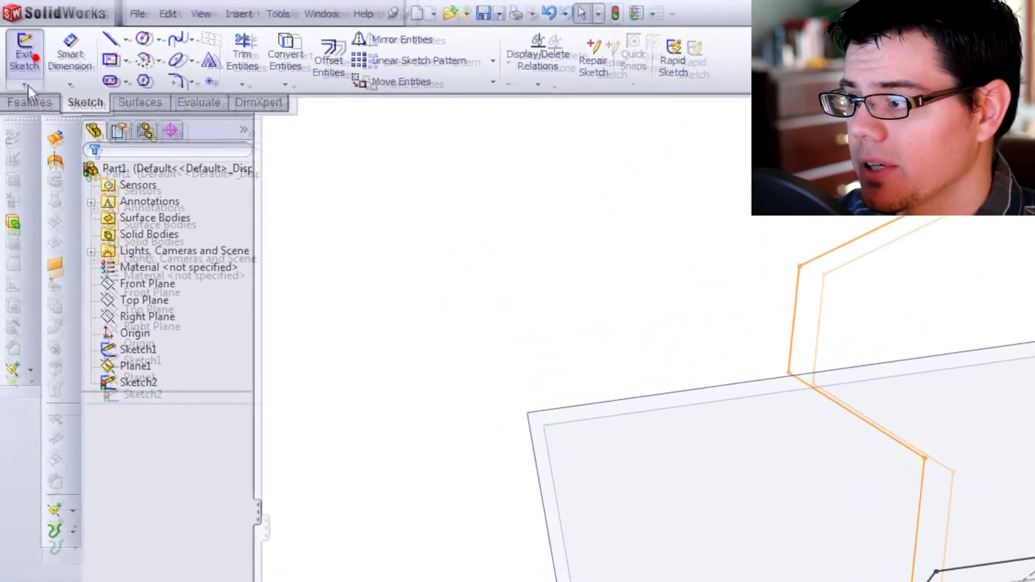
left_click(25, 54)
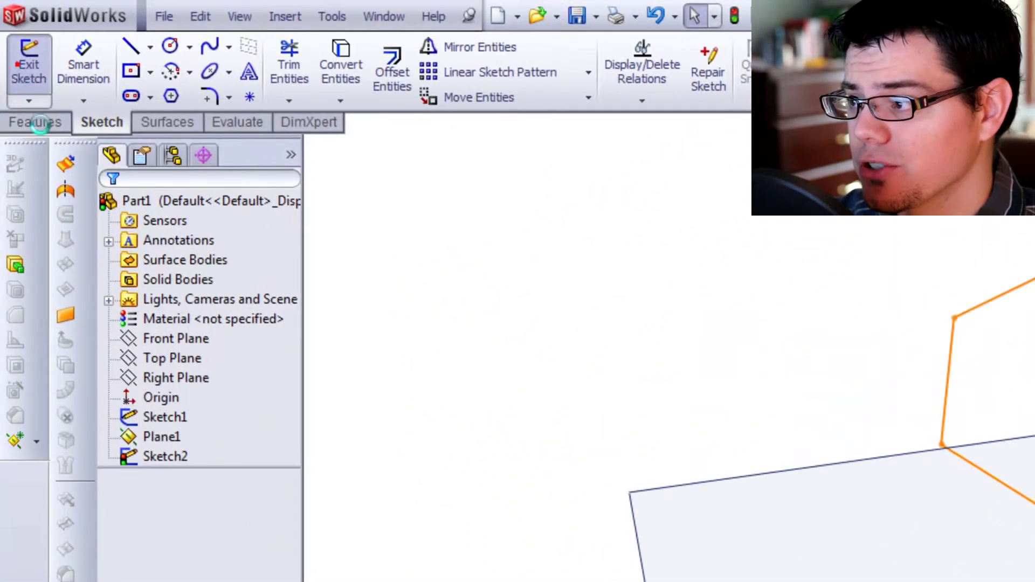
Create a swept boss with the notched rectangle Sketch2 as the profile and the bent line Sketch1 as the path
left_click(29, 101)
left_click(186, 52)
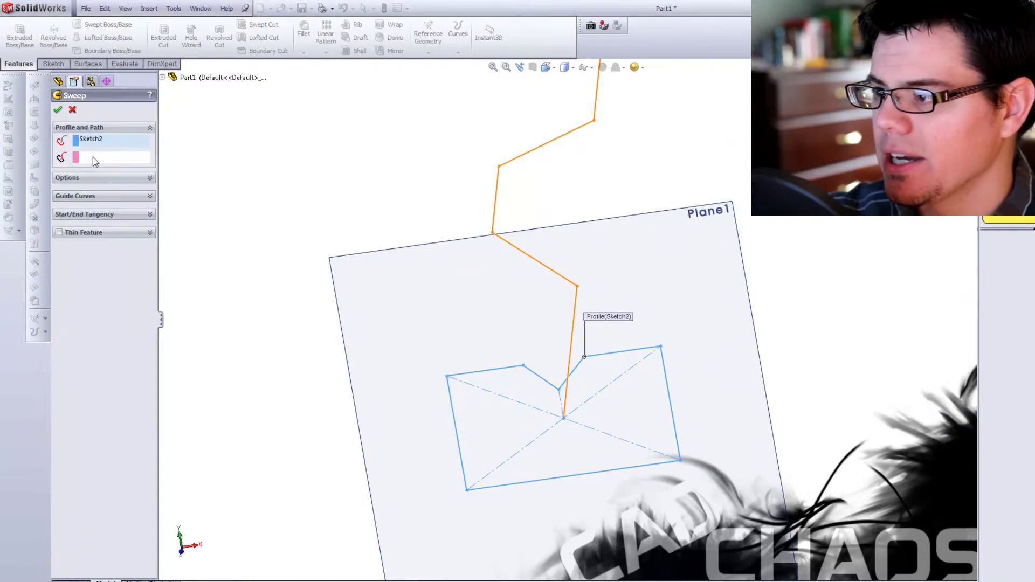
left_click(92, 157)
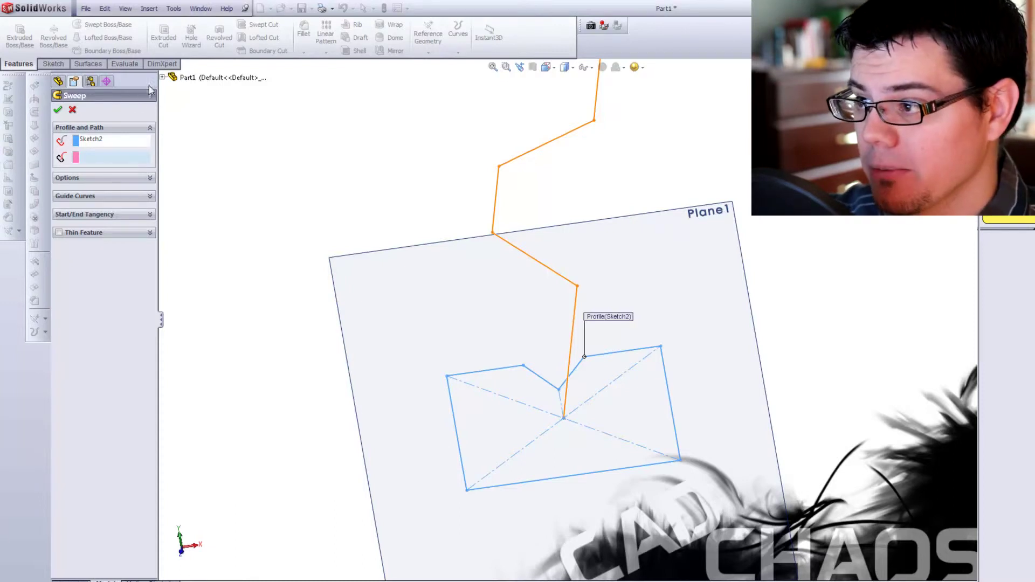
left_click(163, 77)
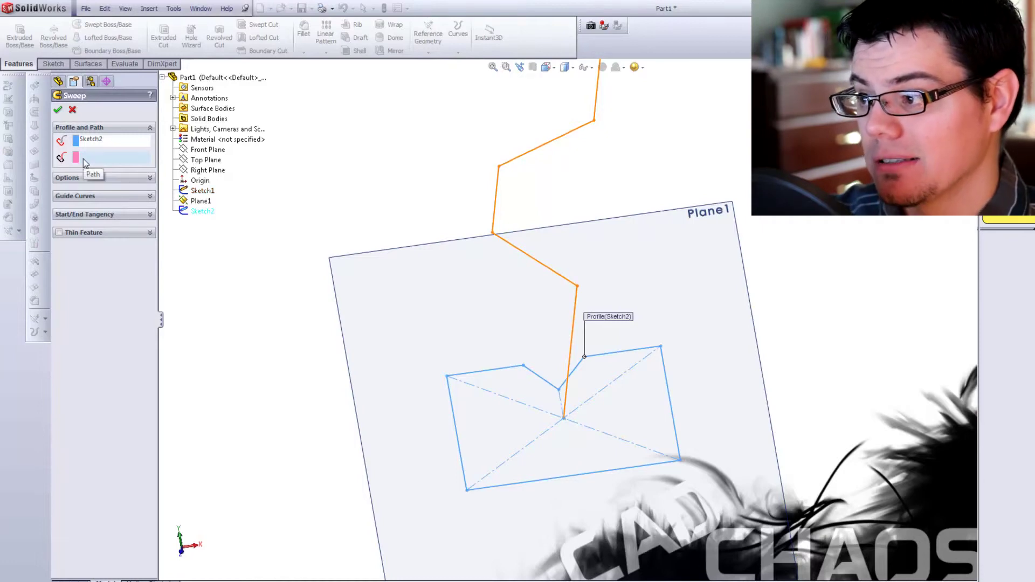
left_click(202, 190)
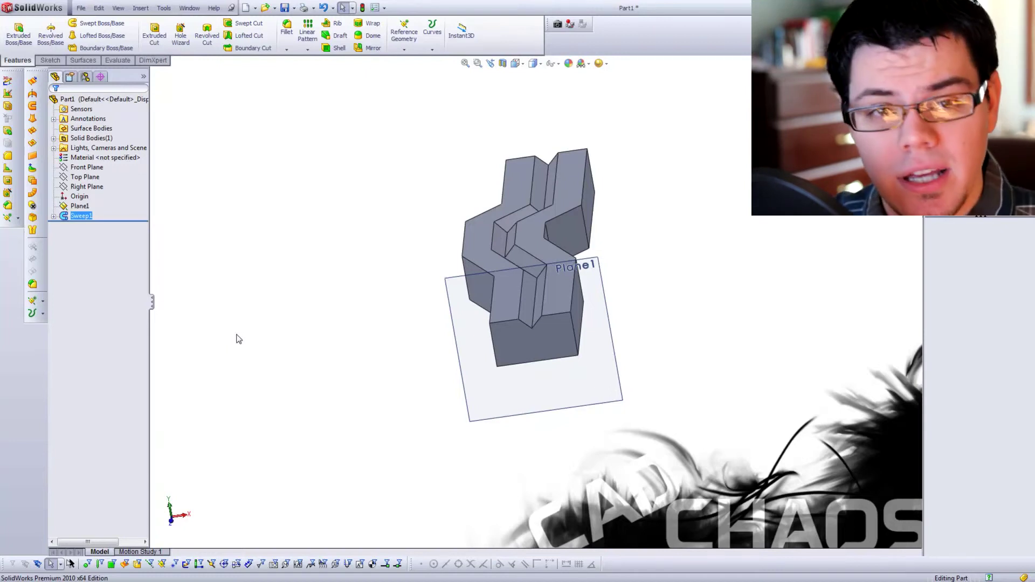
left_click(239, 339)
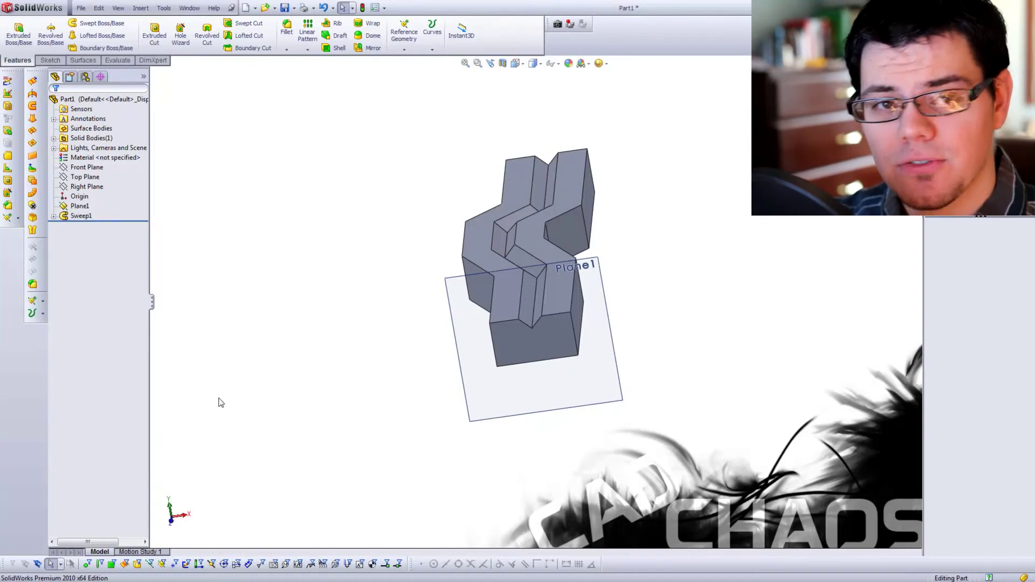